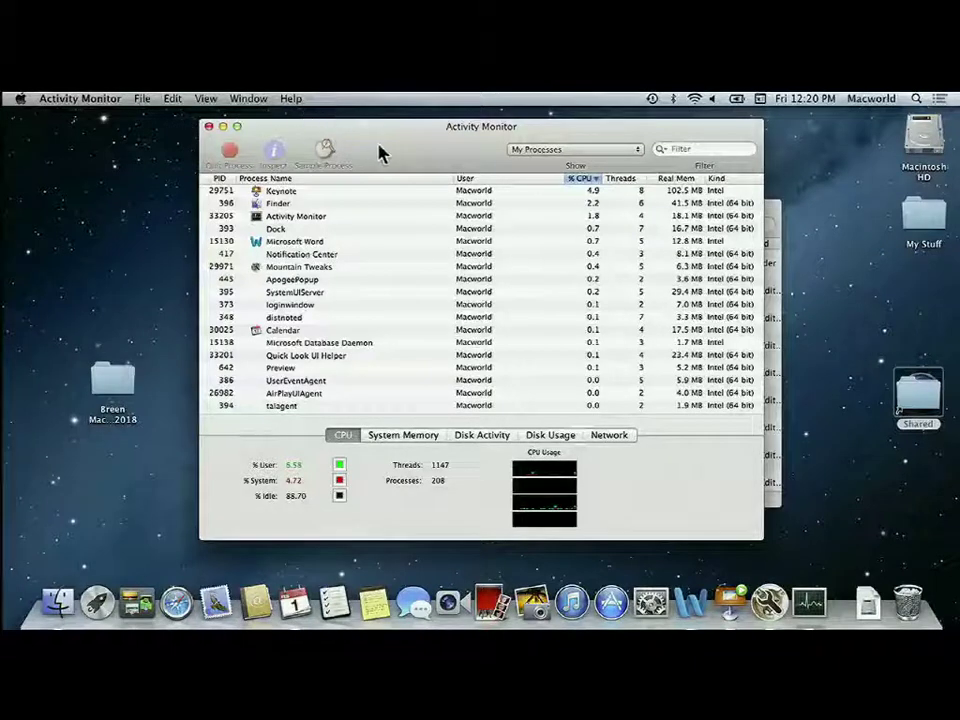
Quit Activity Monitor and close the Preferences folder window
key("super+q")
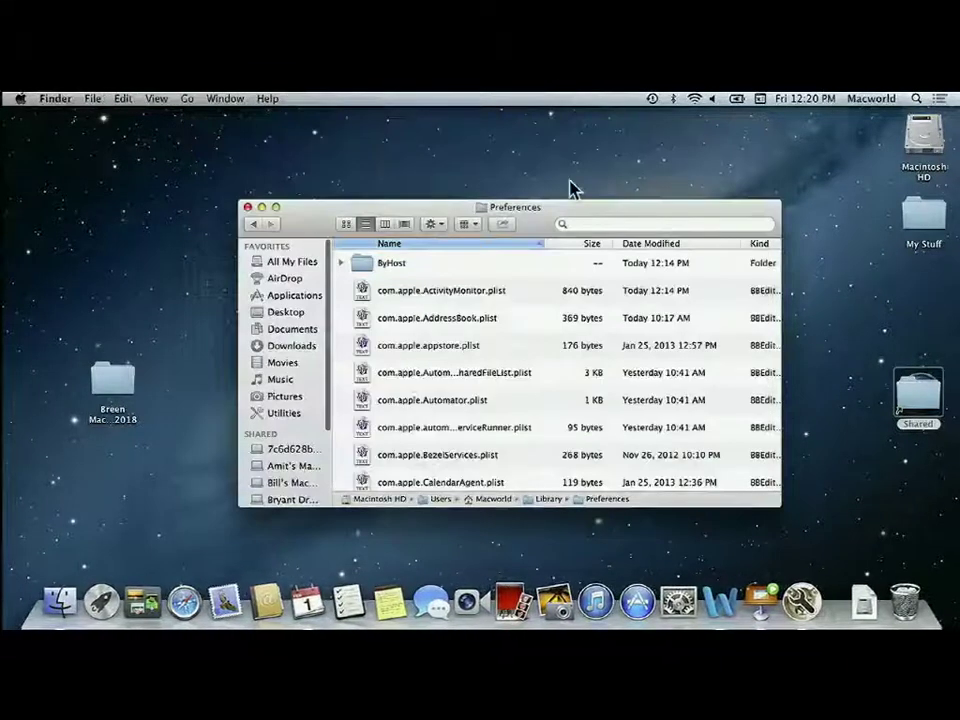
left_click(248, 207)
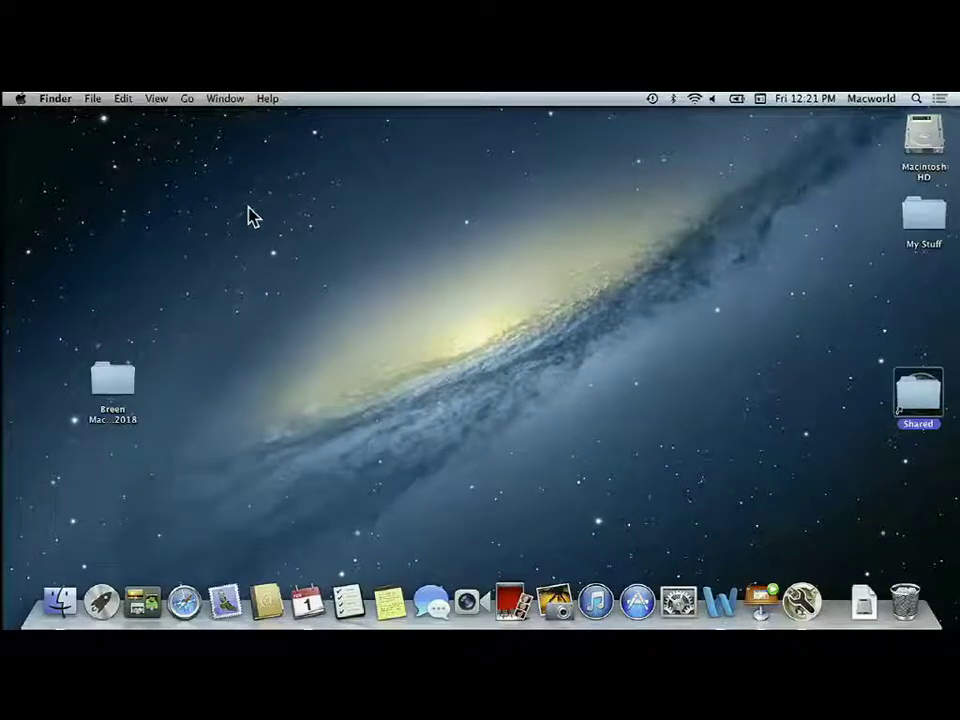
Open the Shared folder inside Users on Macintosh HD and move its window aside to clear the desktop
left_click(924, 137)
double_click(924, 137)
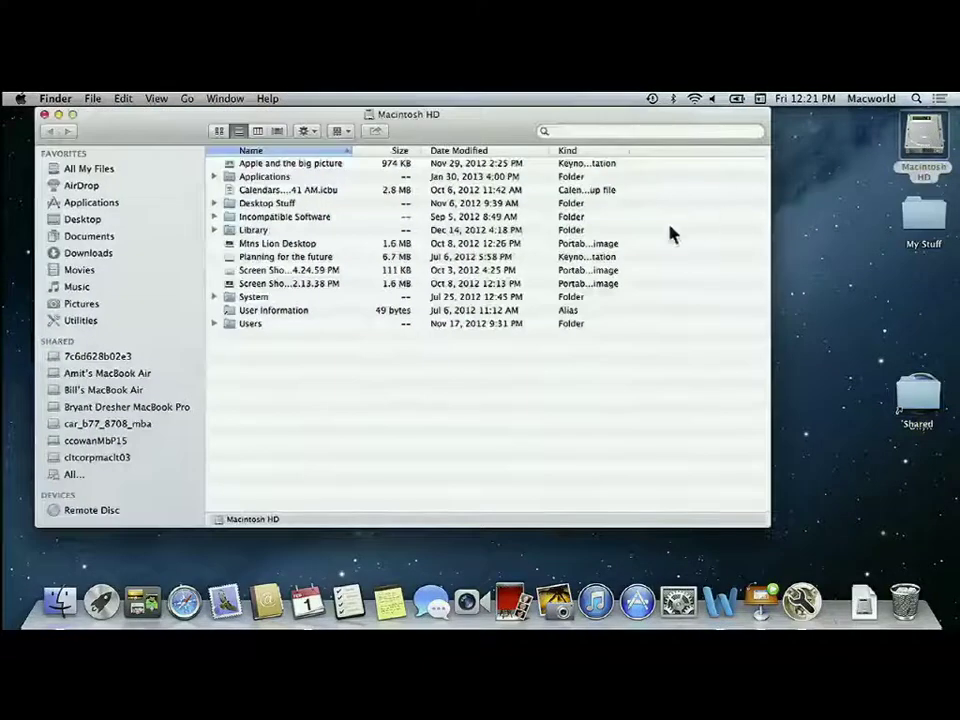
double_click(227, 324)
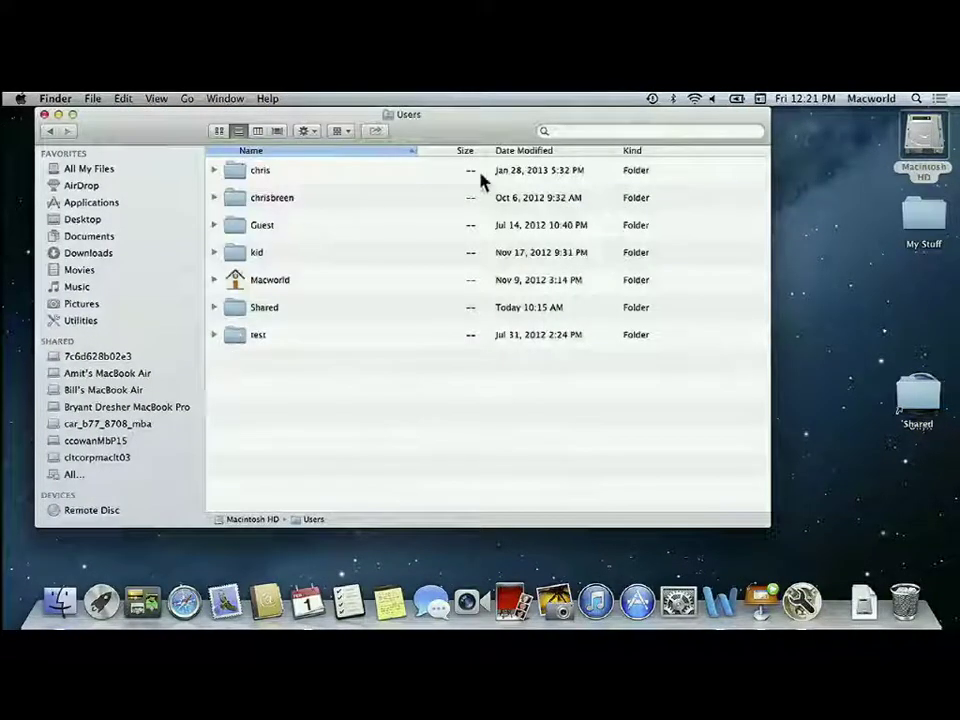
double_click(236, 310)
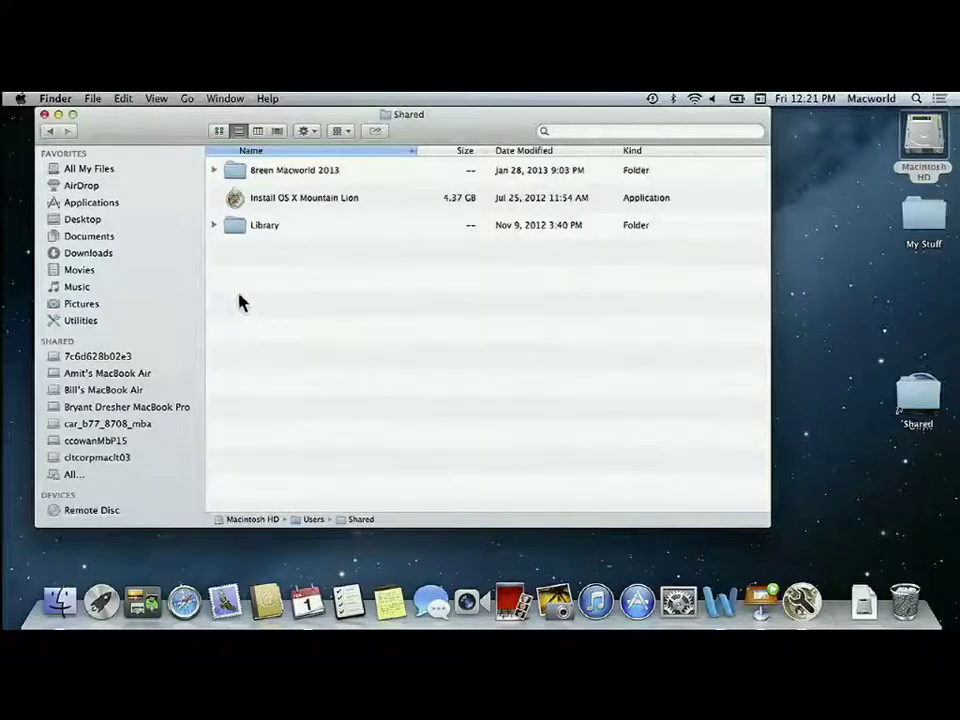
left_click_drag(460, 128, 823, 372)
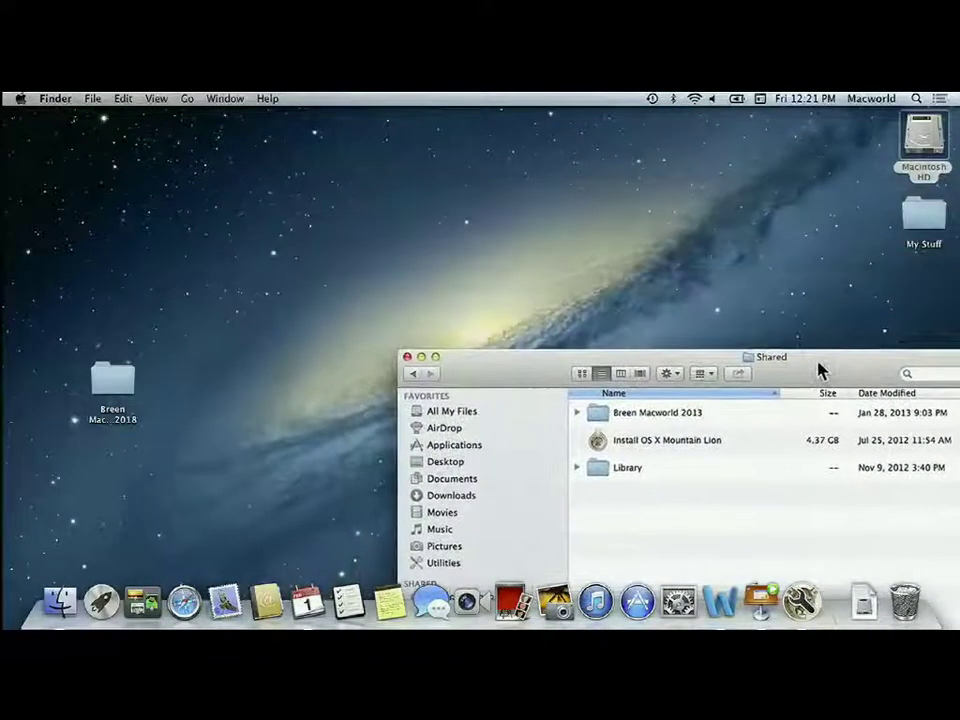
Launch Disk Utility and select the 16.01 GB SanDisk Cruzer Fit drive
key("super+space")
type("disk")
key("Return")
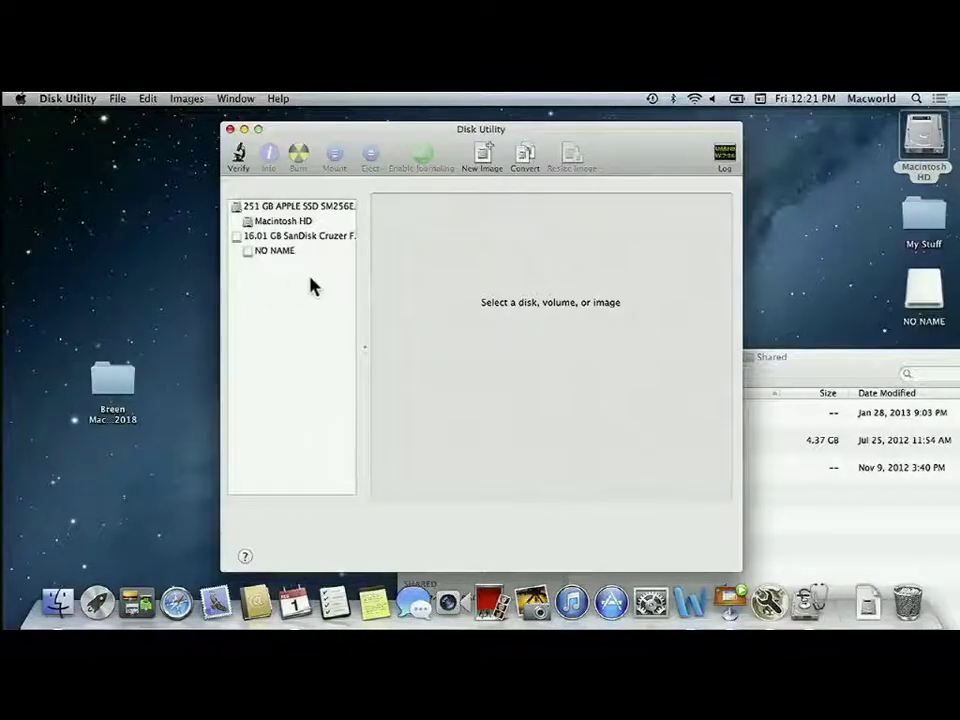
left_click(283, 234)
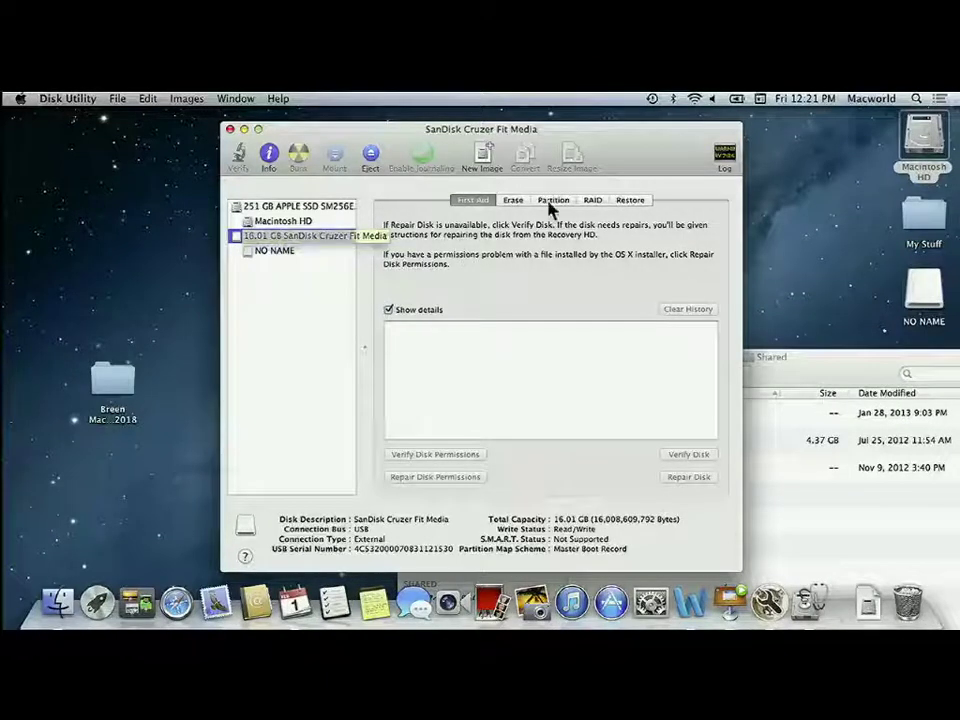
Look through the formats offered for erasing the SanDisk drive, keeping the current one
left_click(513, 200)
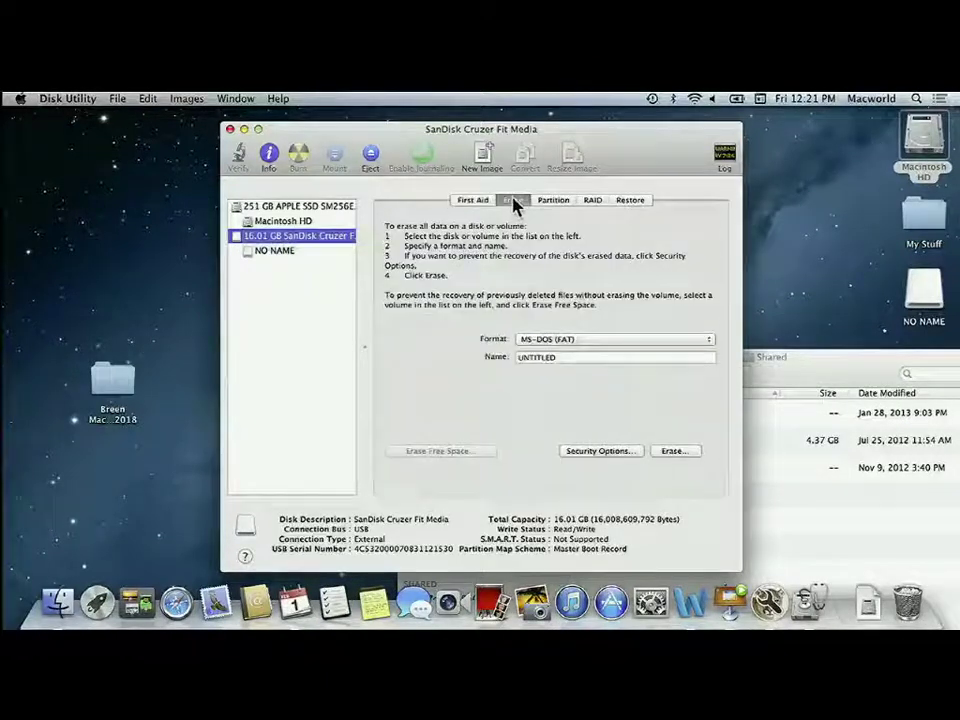
left_click(700, 340)
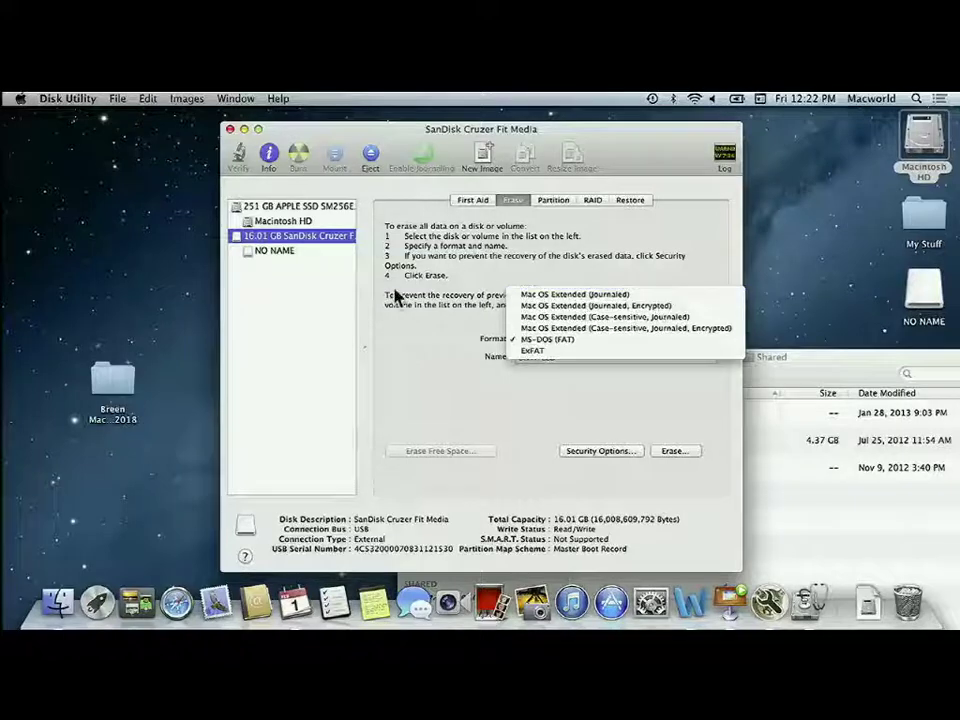
left_click(437, 364)
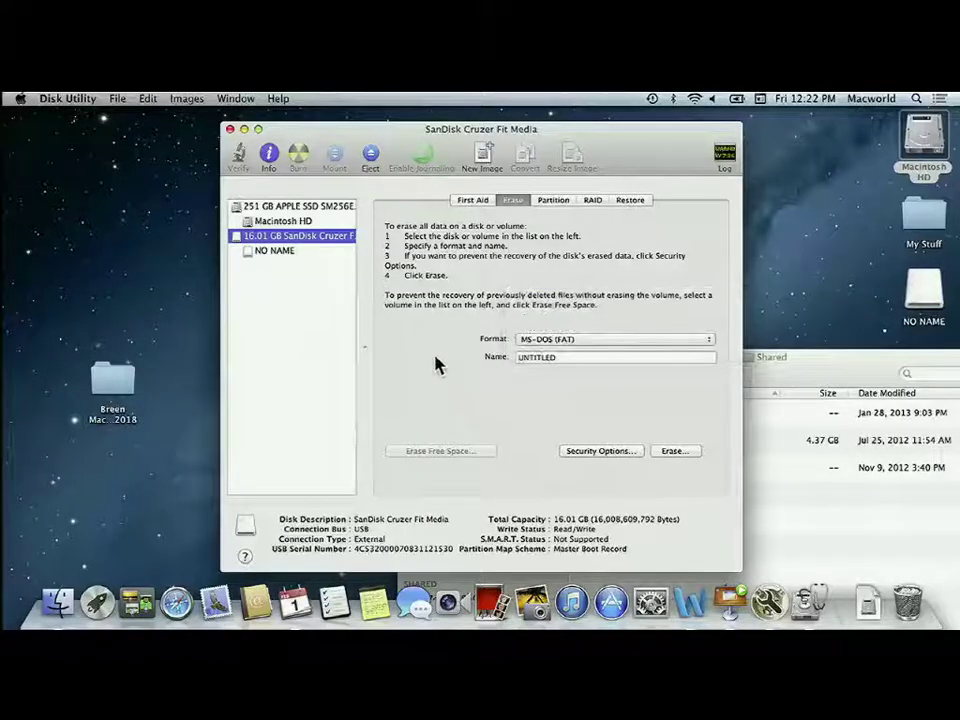
Set the SanDisk drive's partition layout to 1 Partition
left_click(562, 205)
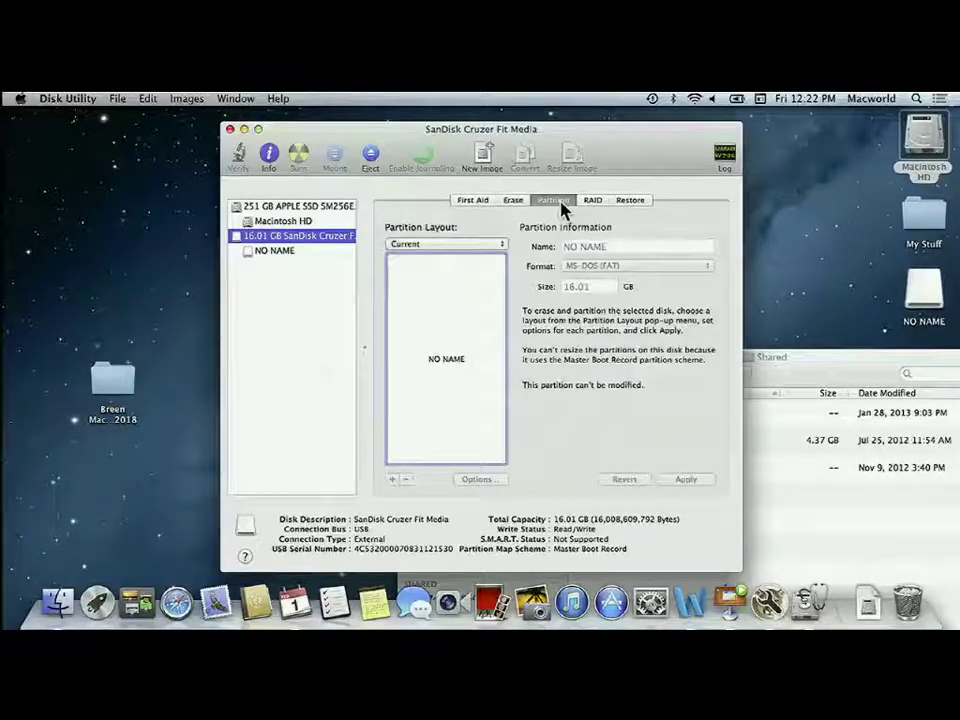
left_click(486, 248)
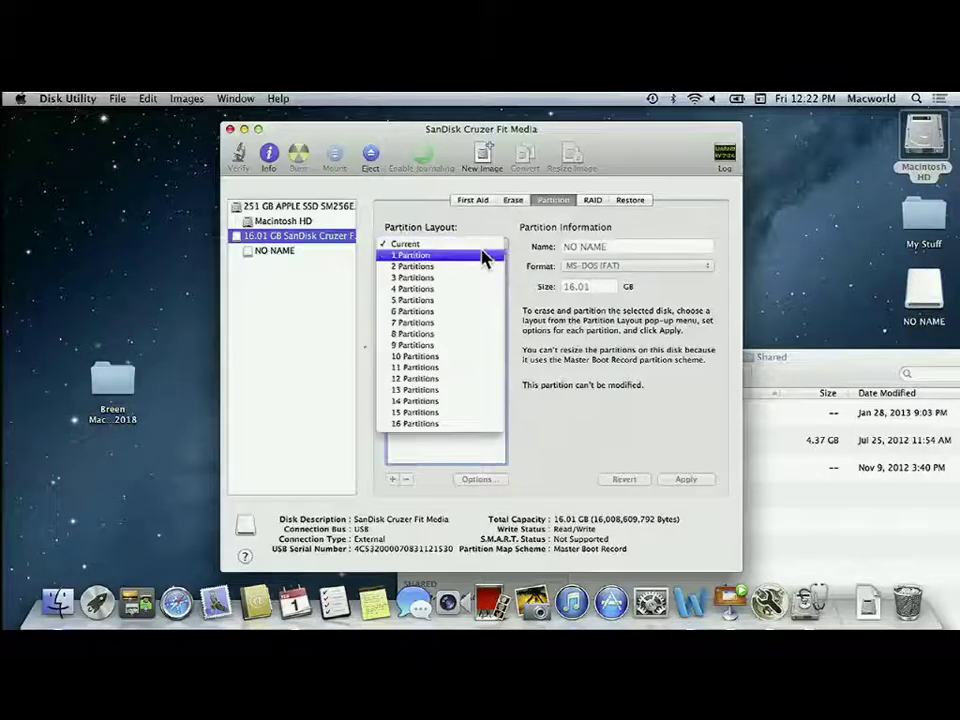
left_click(483, 256)
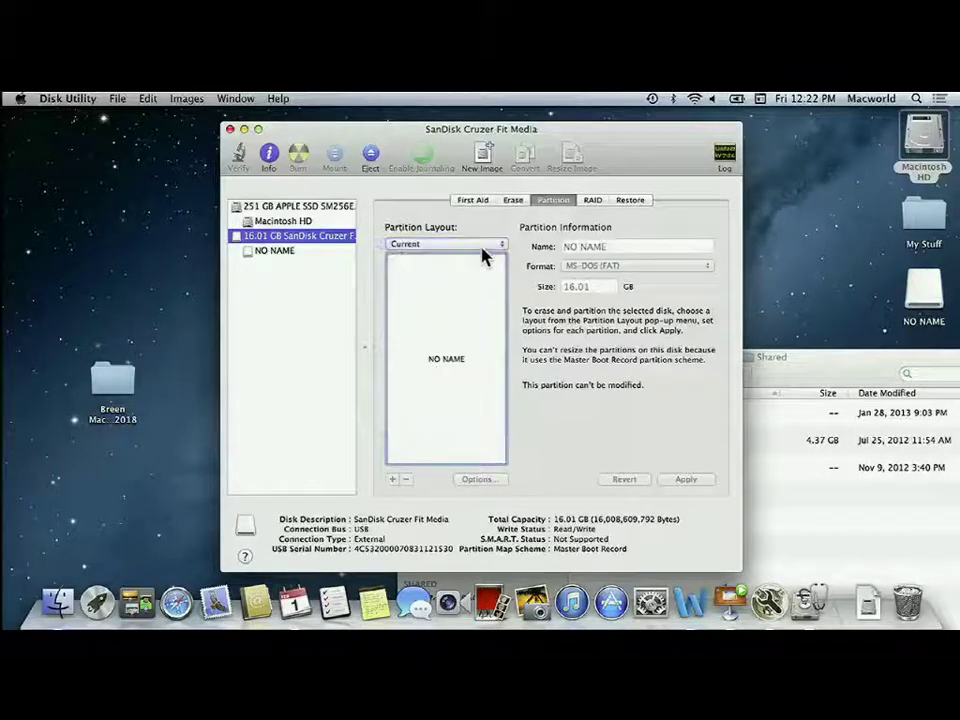
left_click(467, 350)
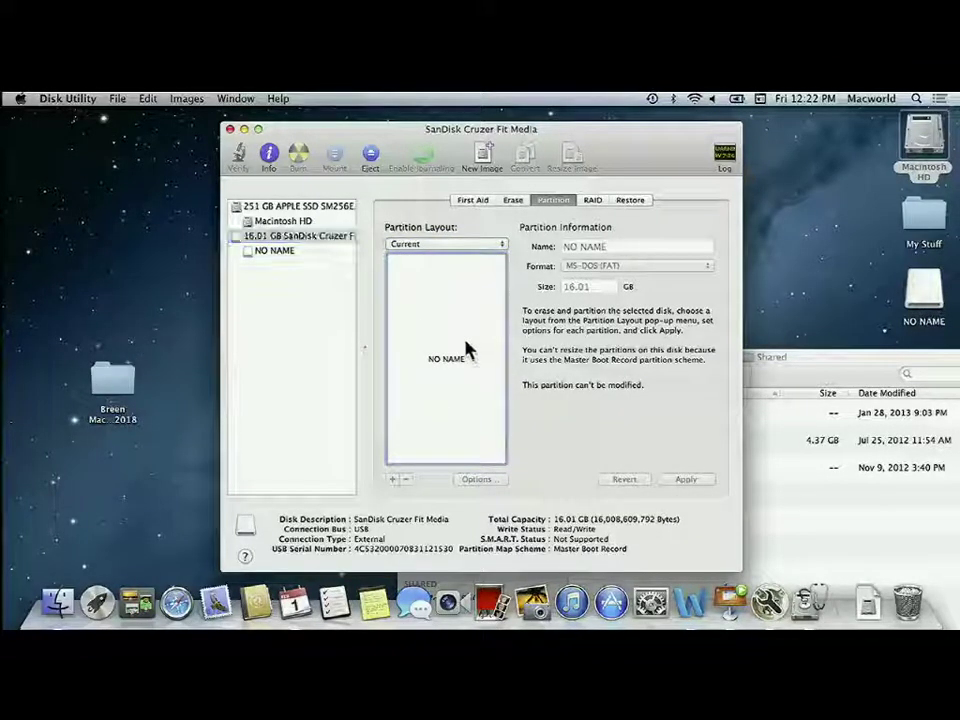
left_click(448, 244)
left_click(448, 256)
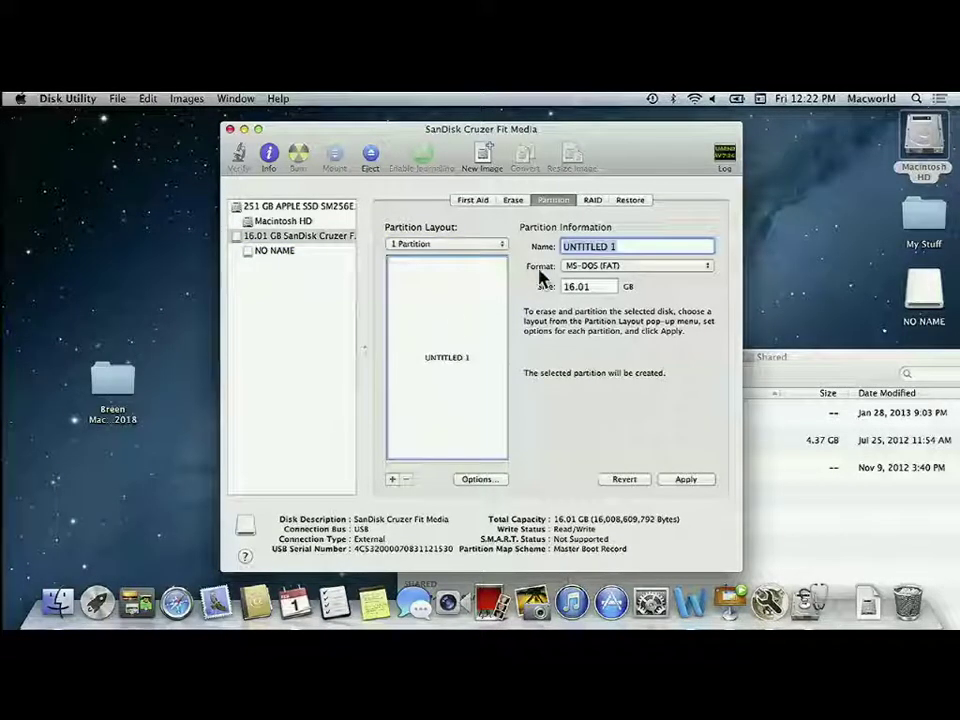
Set the drive's partition scheme to GUID Partition Table in the partition options
left_click(477, 480)
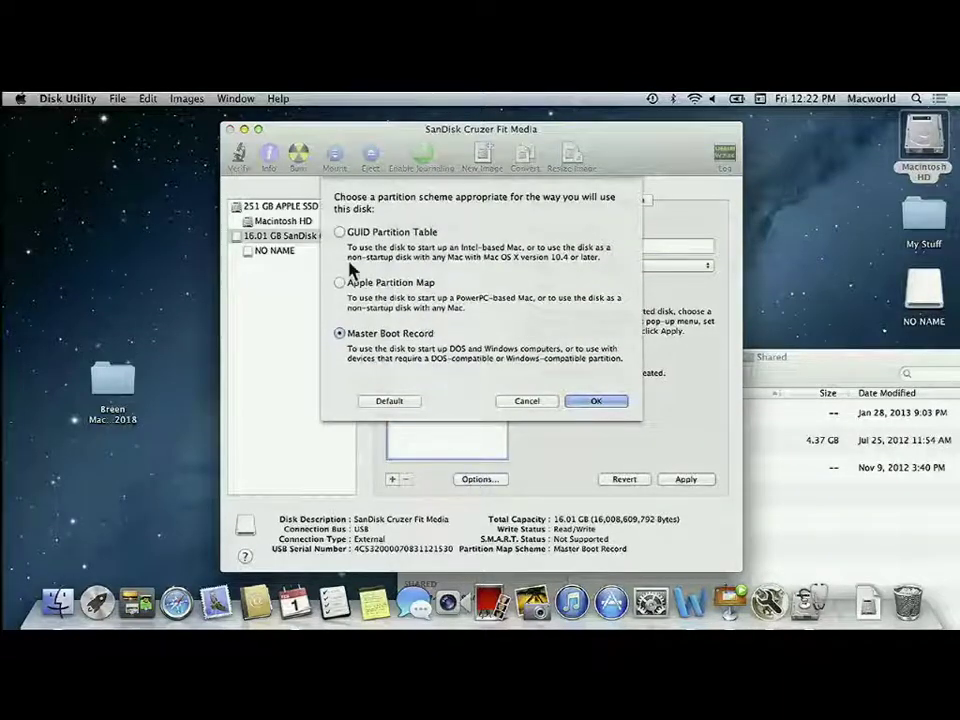
left_click(340, 233)
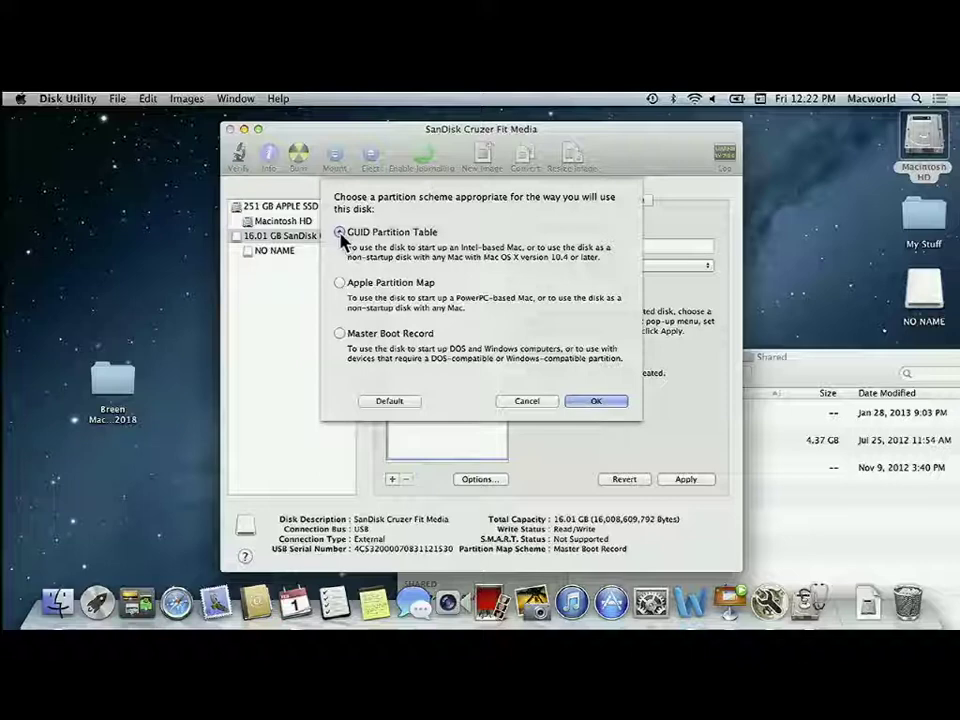
left_click(608, 400)
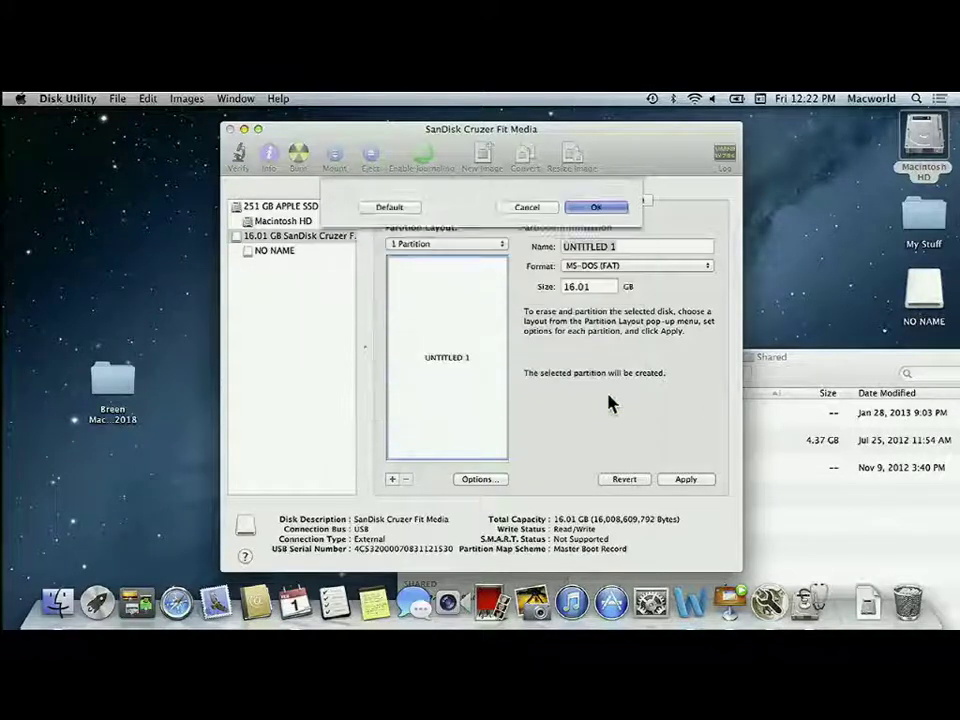
Set the new partition's format to Mac OS Extended (Journaled) and name it USB Stick
left_click(684, 273)
left_click(673, 244)
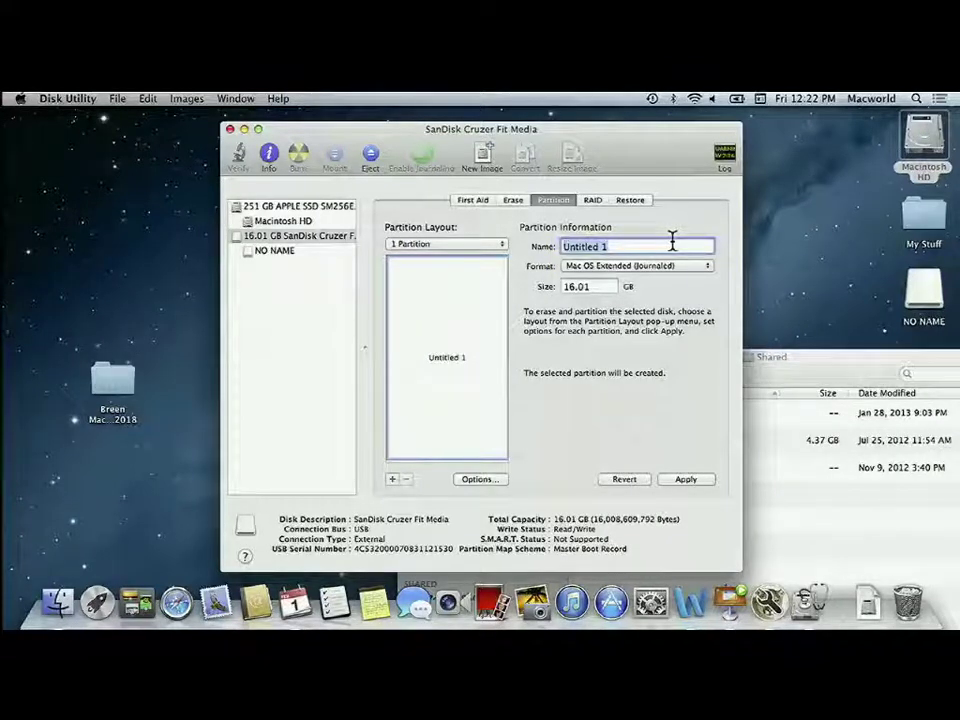
type("USB ")
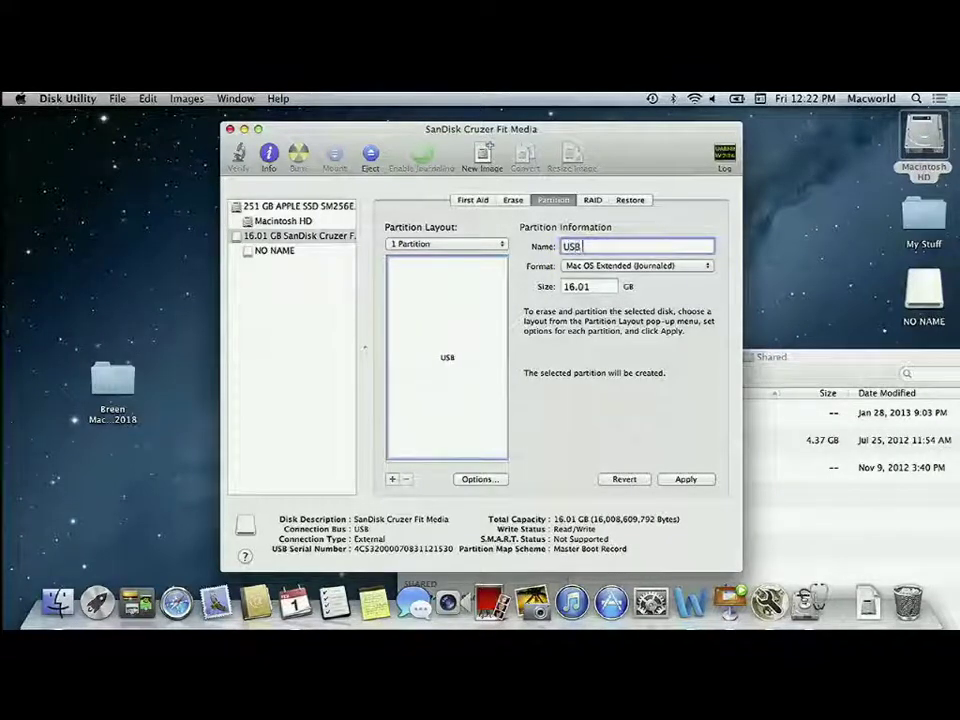
type("Stick")
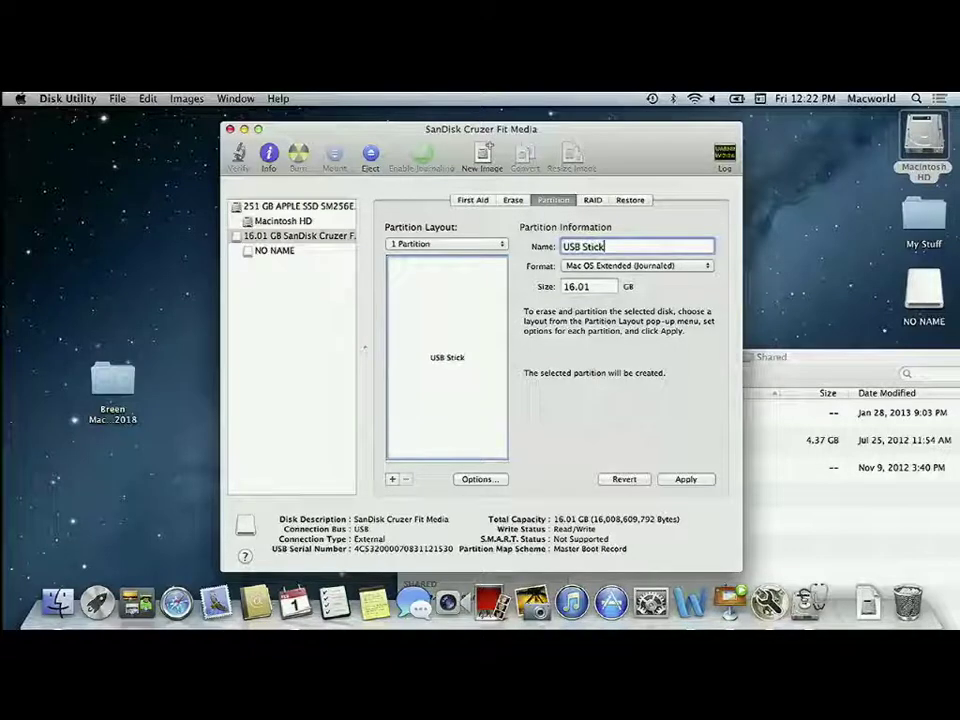
Apply the new partition layout to the SanDisk drive, confirming the erase, and close Disk Utility
left_click(684, 479)
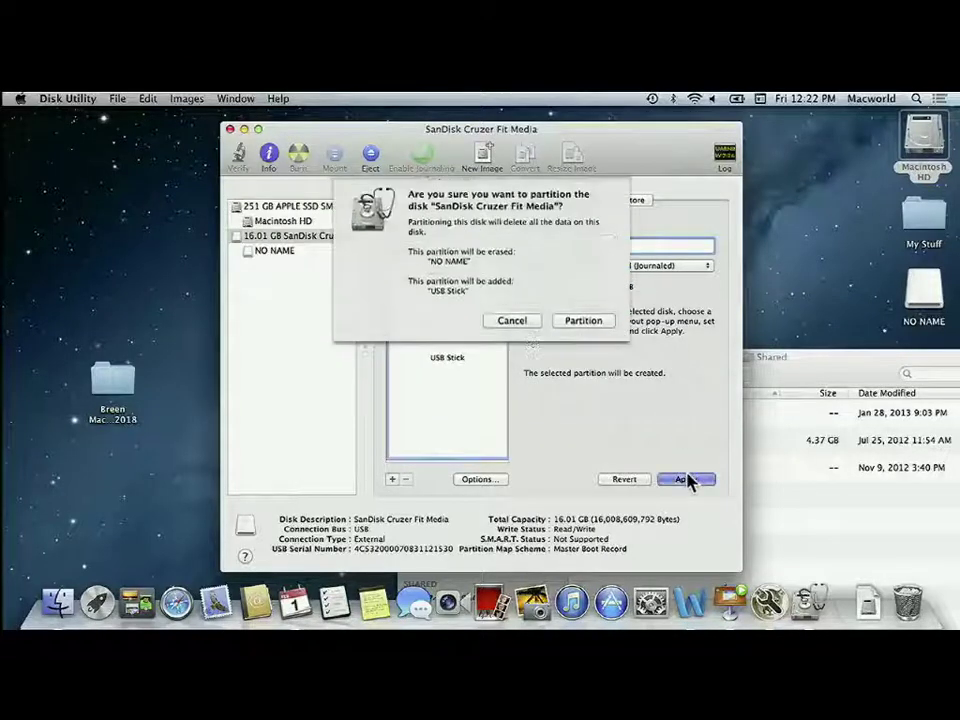
left_click(594, 322)
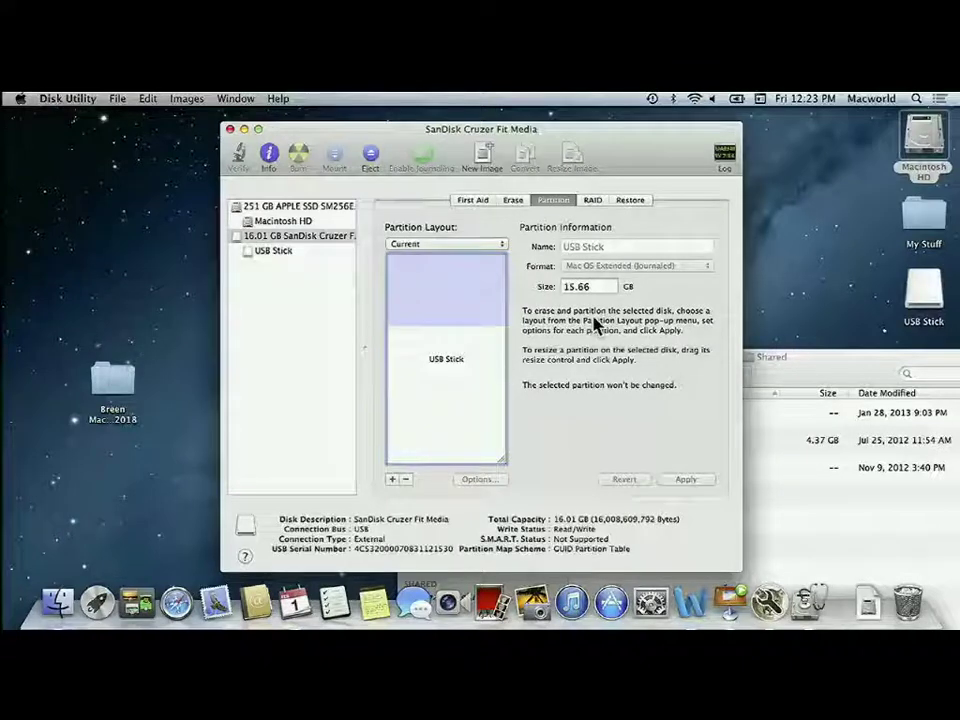
left_click(229, 129)
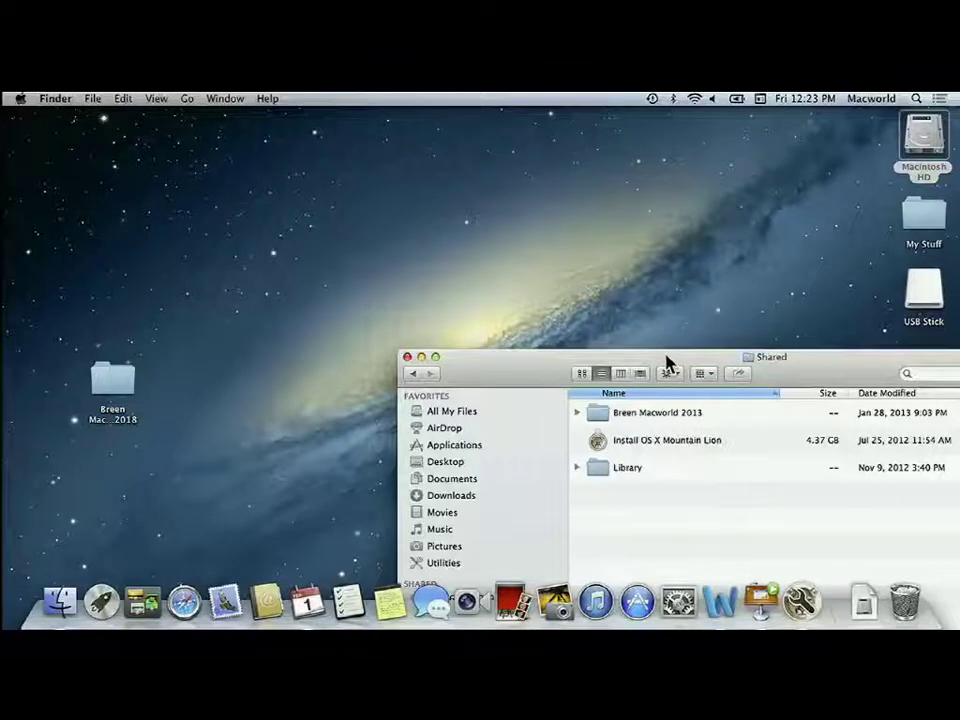
Show the package contents of Install OS X Mountain Lion in the Shared folder
left_click_drag(664, 364, 606, 349)
left_click(538, 429)
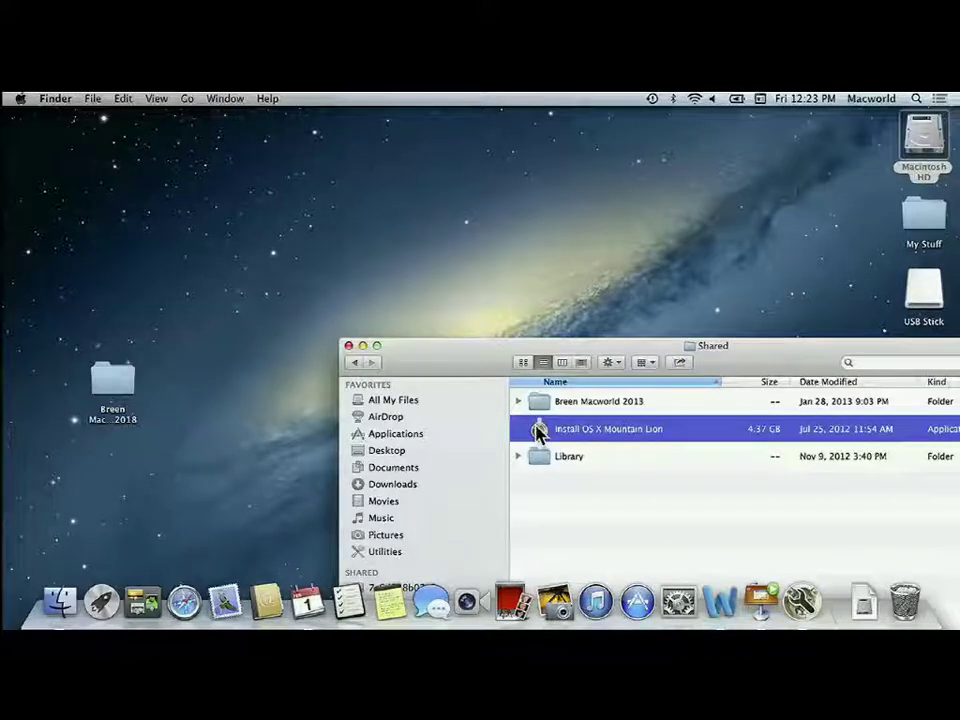
right_click(538, 430)
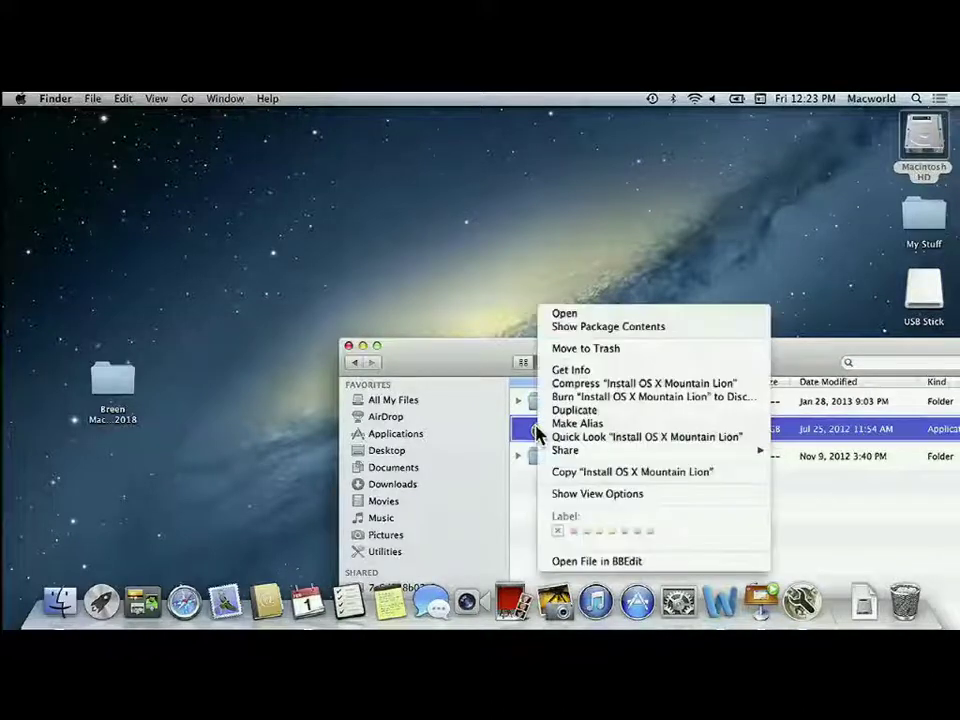
left_click(587, 326)
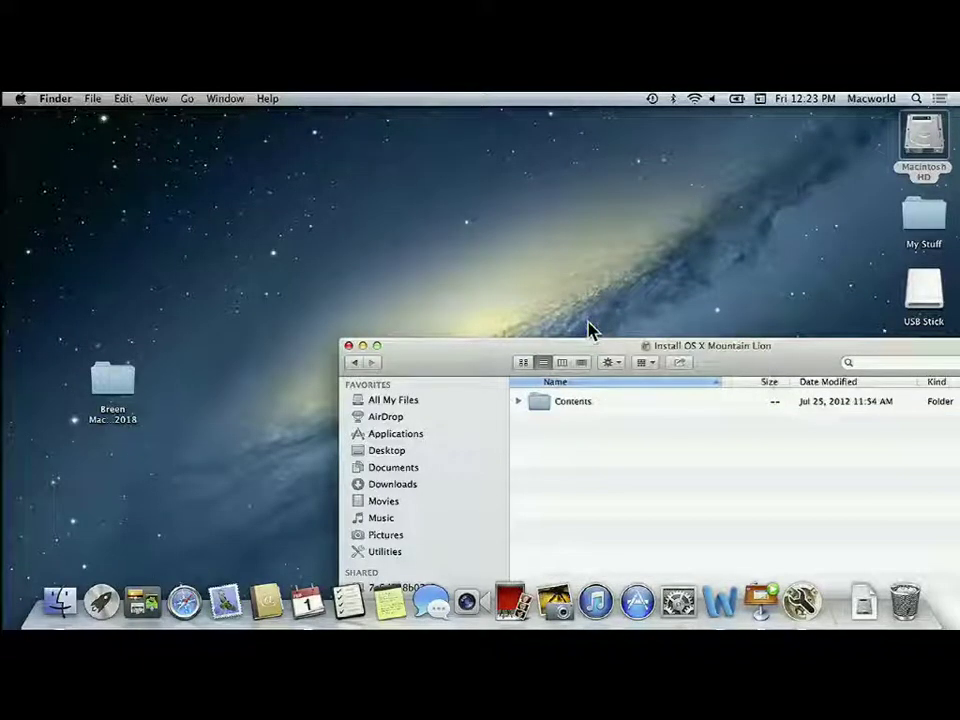
Open the installer's Contents > SharedSupport folder and select the InstallESD.dmg disk image
left_click_drag(575, 350, 365, 183)
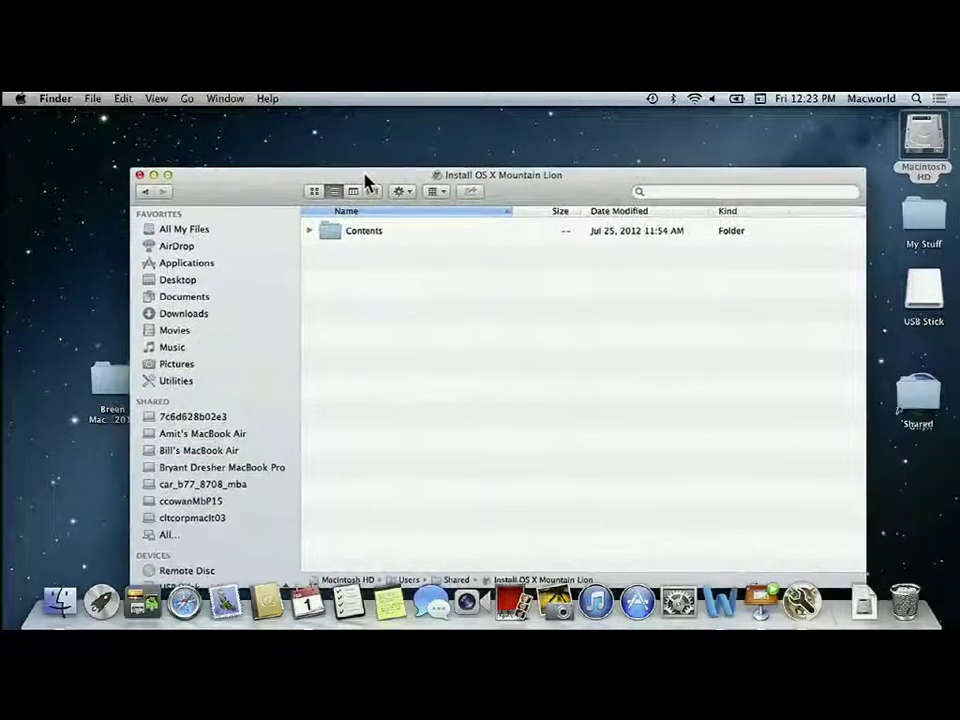
double_click(331, 236)
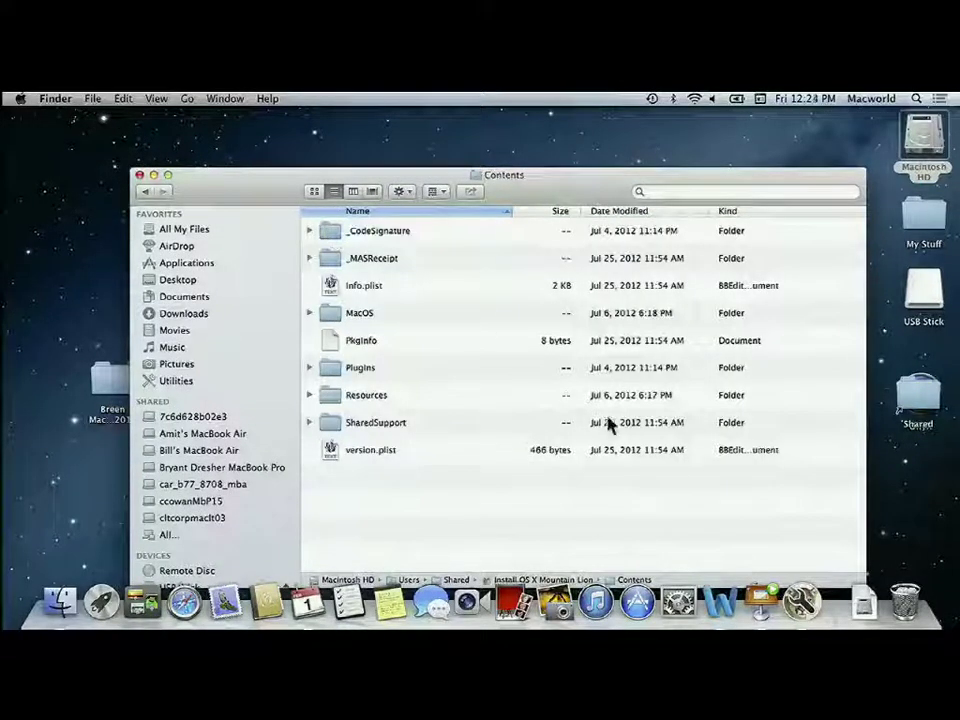
double_click(333, 423)
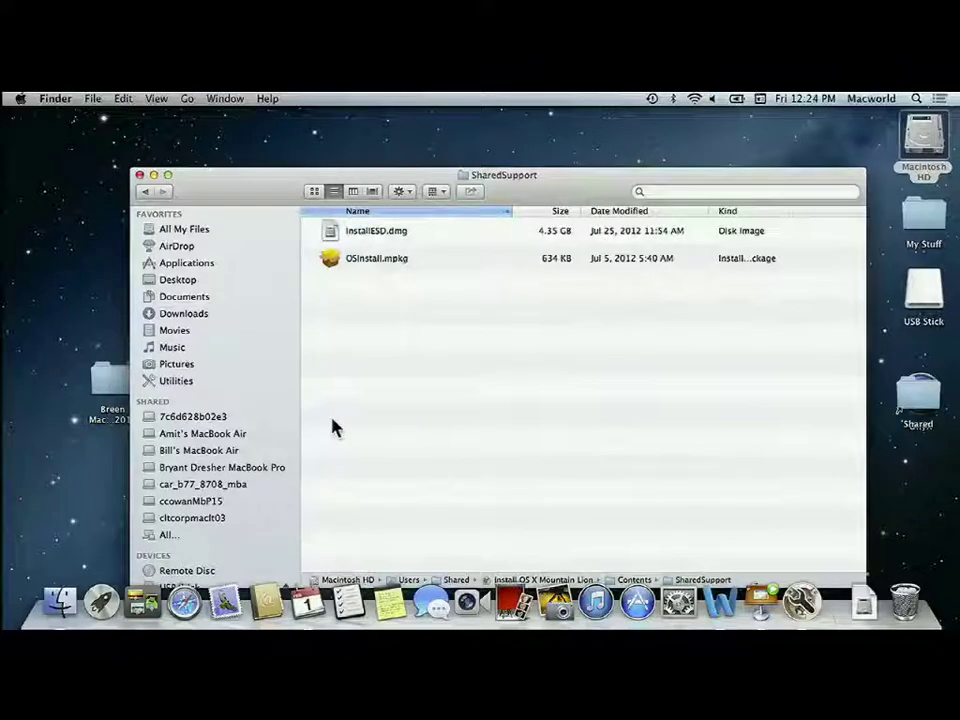
left_click(380, 239)
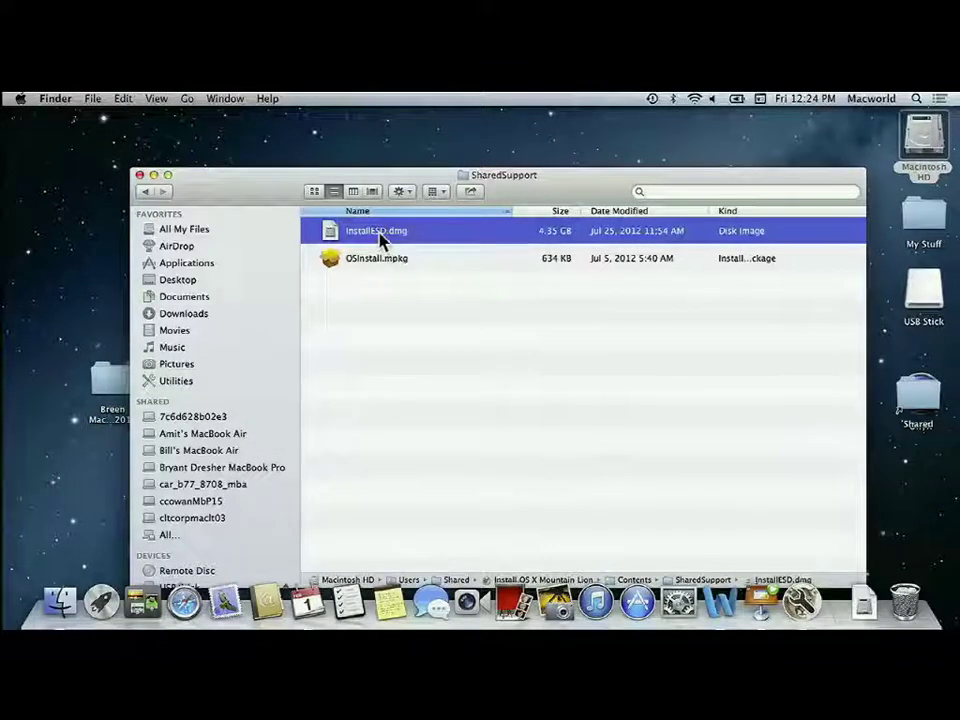
Move the SharedSupport window mostly out of the way and launch Disk Utility again
left_click_drag(570, 190, 743, 503)
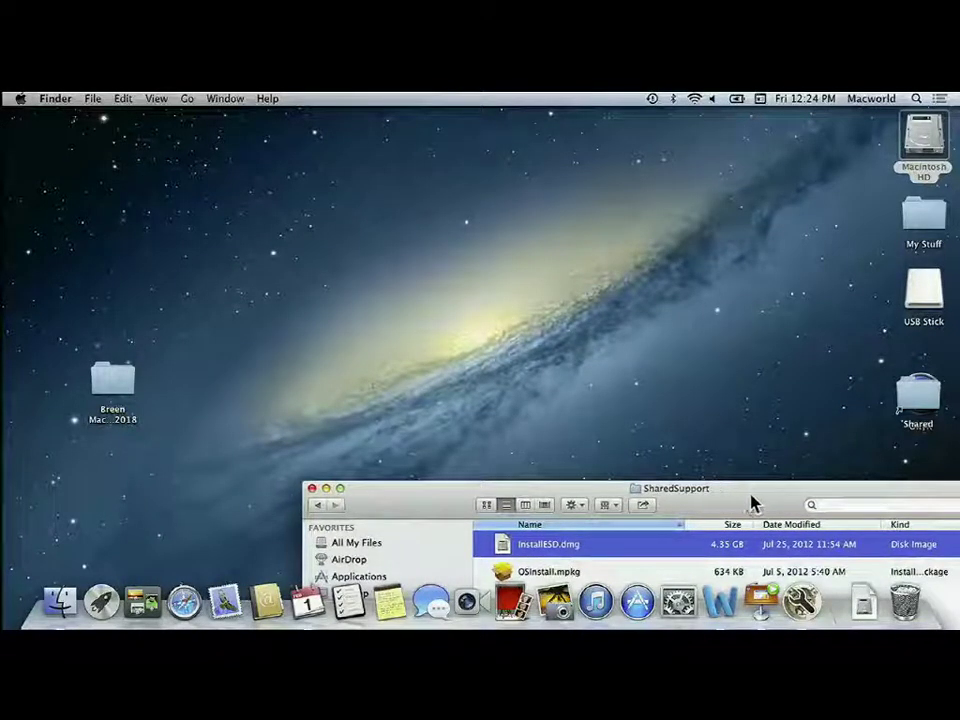
key("super+space")
type("disk")
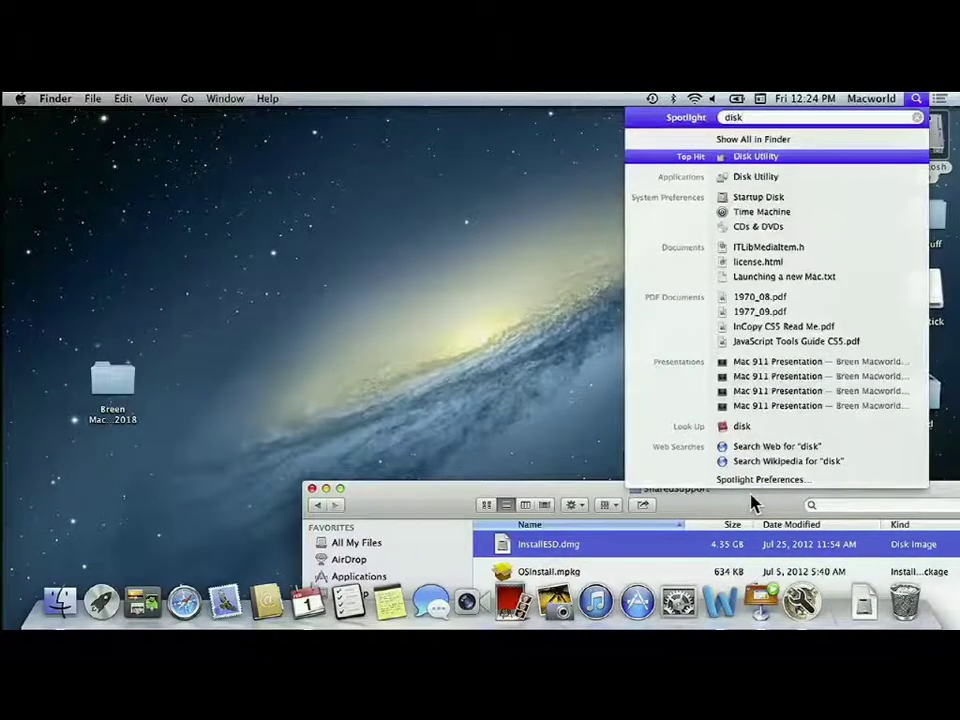
key("Return")
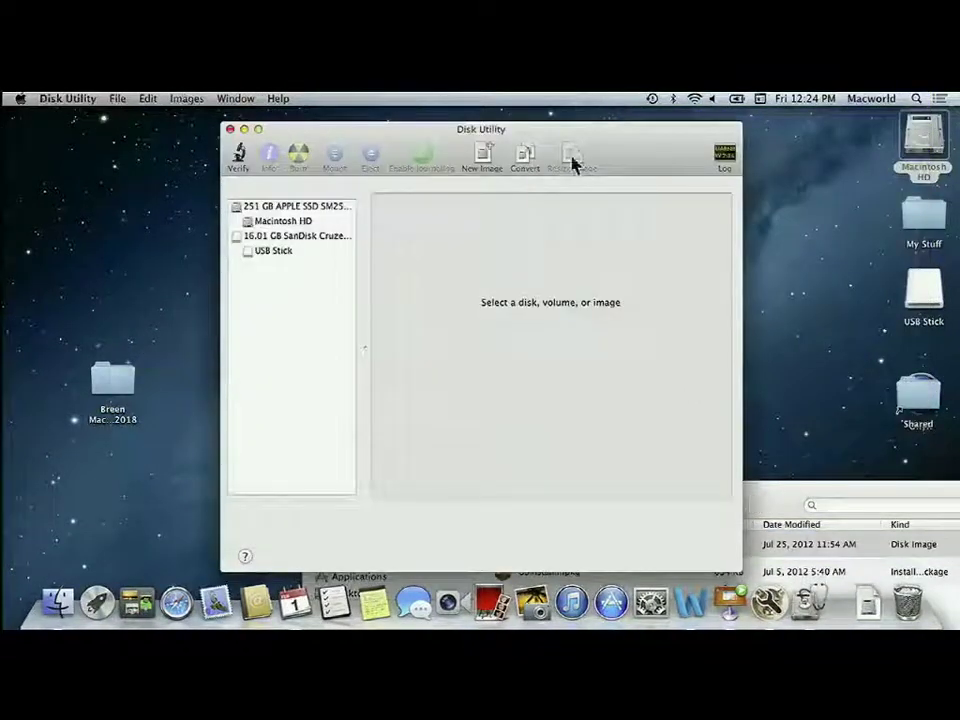
Move the Disk Utility window clear of the SharedSupport window and show the Restore options for the USB Stick volume
left_click_drag(643, 150, 472, 140)
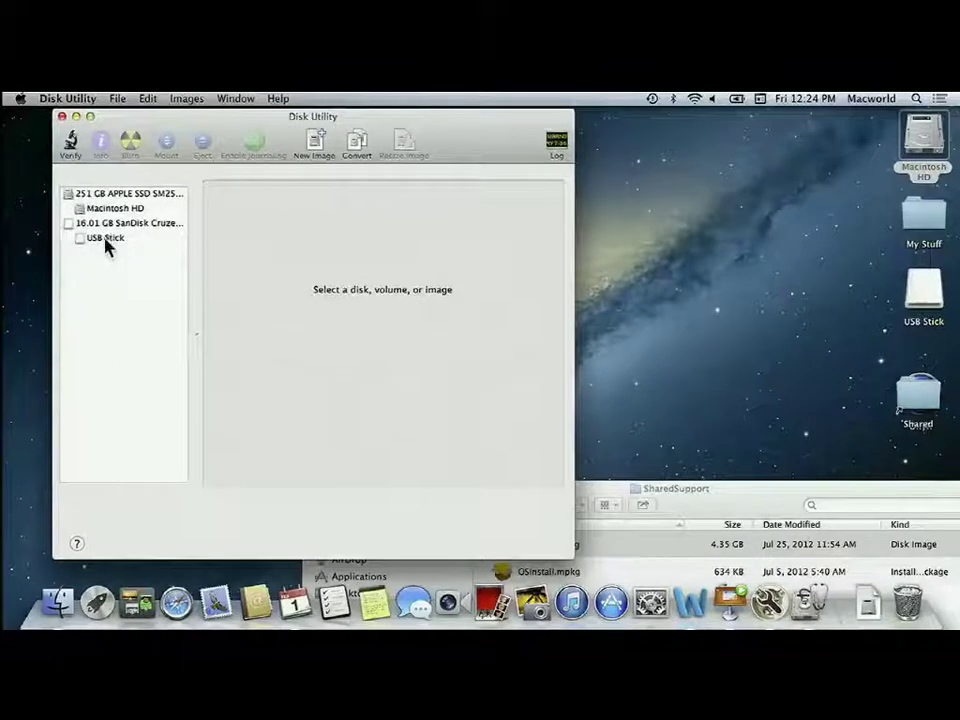
left_click(108, 239)
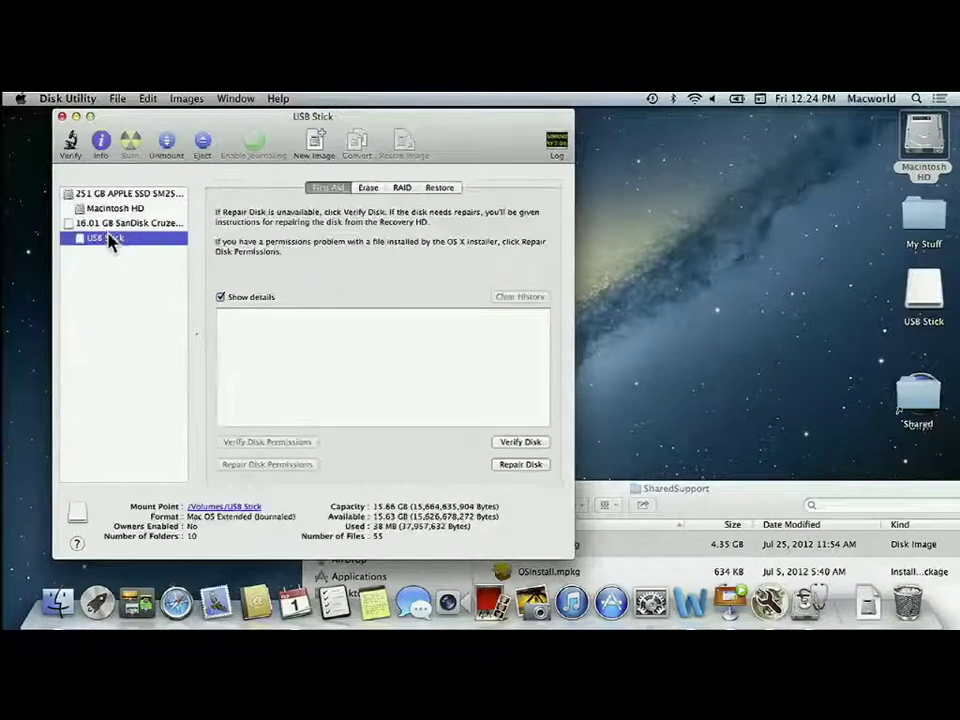
left_click(440, 189)
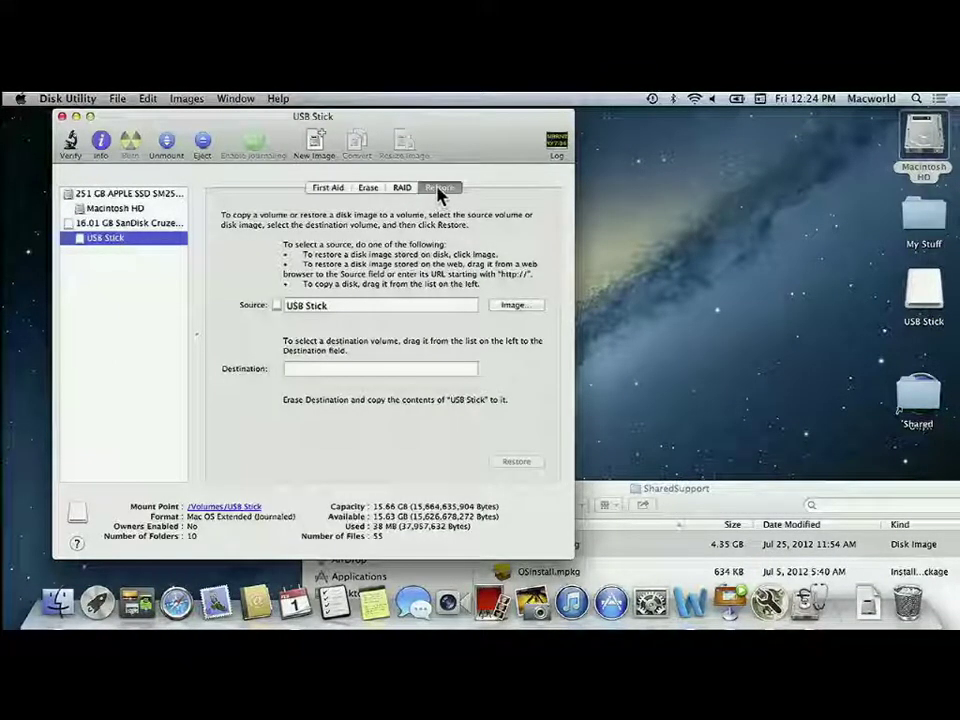
Set InstallESD.dmg from the SharedSupport folder as the restore source and the USB Stick volume as the destination, keeping Disk Utility in front
left_click_drag(733, 493, 872, 487)
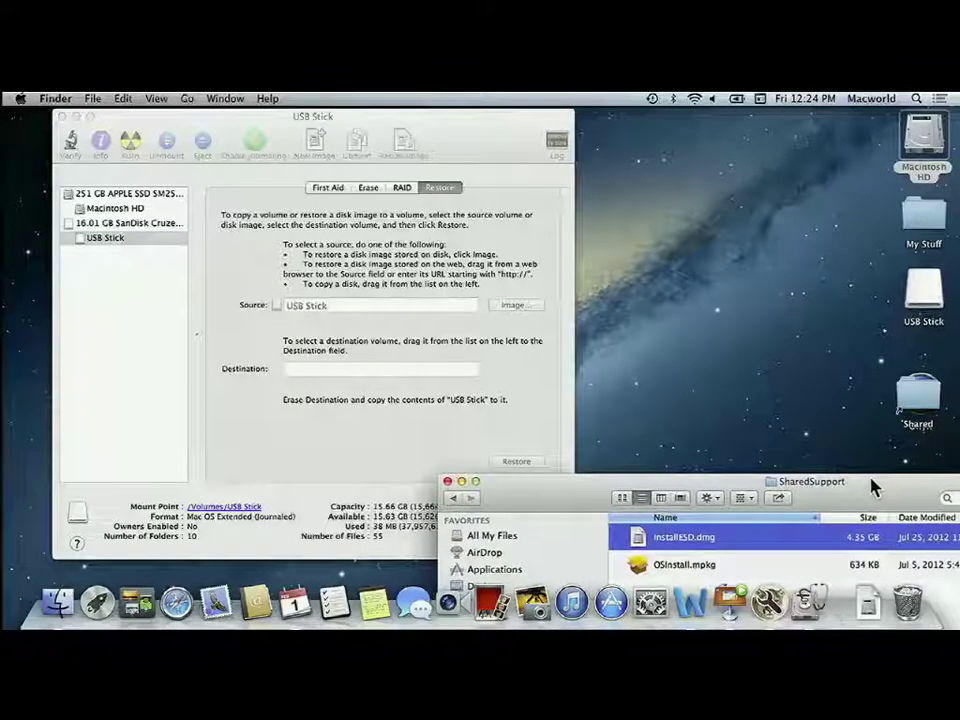
left_click_drag(637, 540, 326, 313)
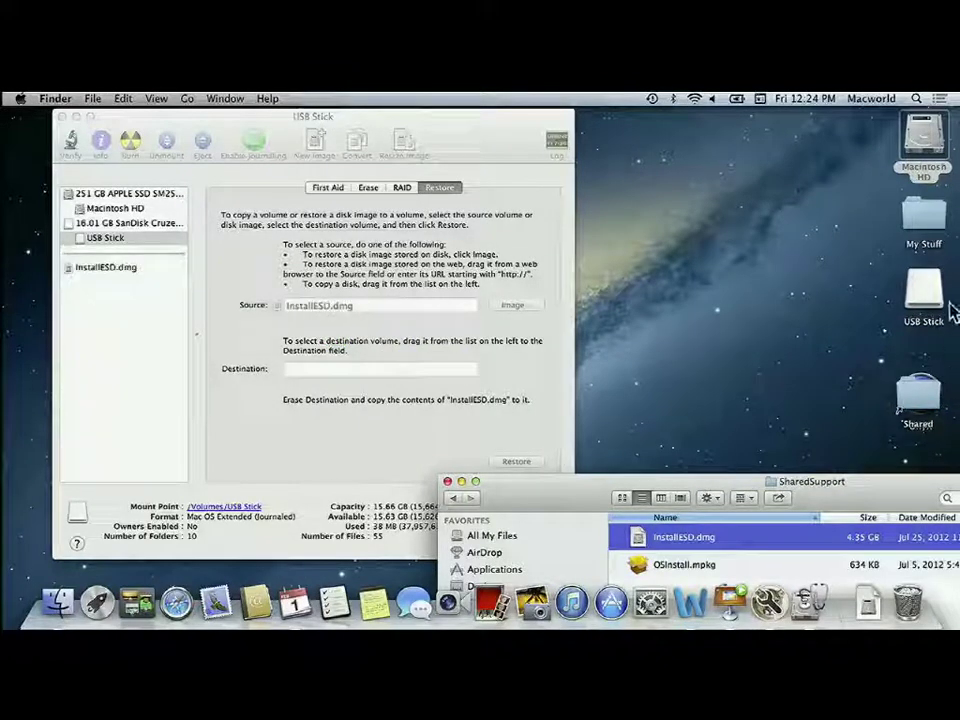
mouse_move(118, 240)
left_mouse_down()
mouse_move(364, 379)
mouse_move(358, 369)
left_mouse_up()
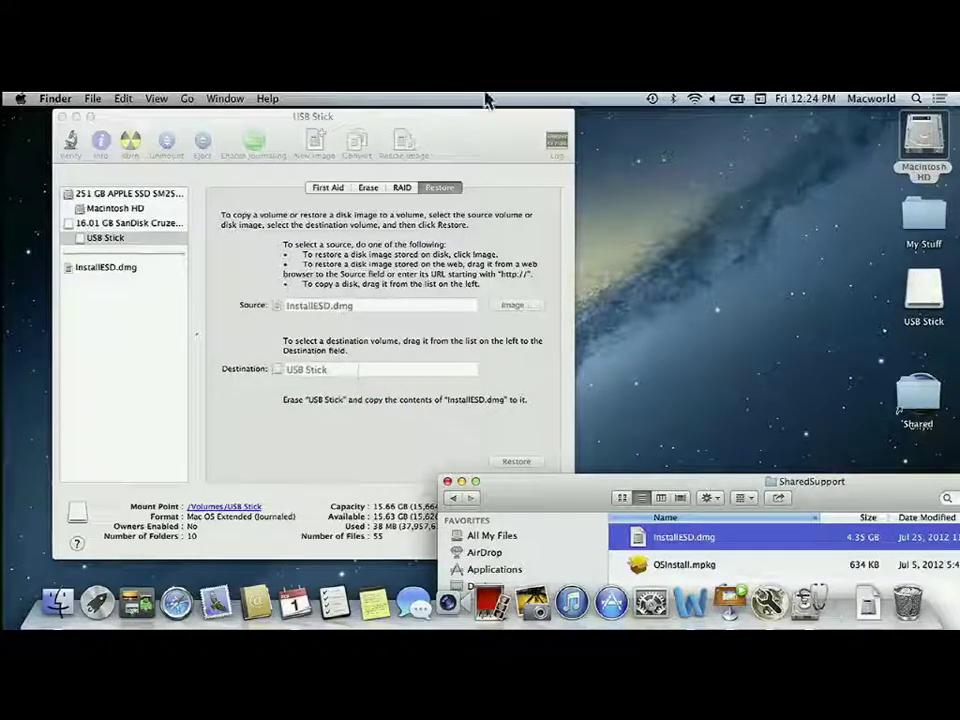
left_click(506, 145)
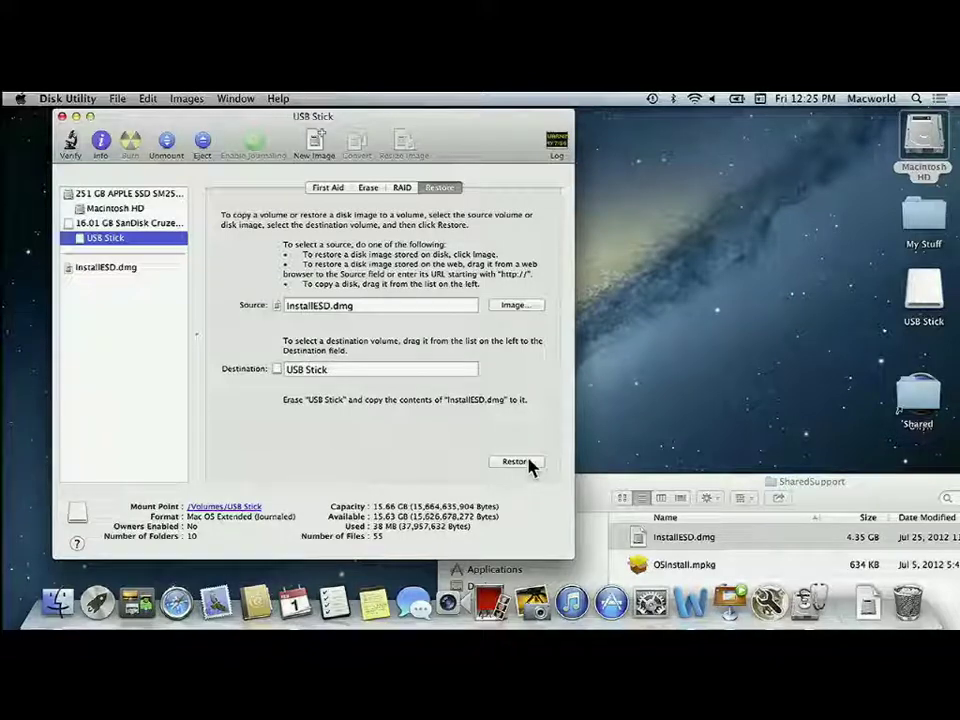
Switch from Disk Utility to another open application
key("super+Tab")
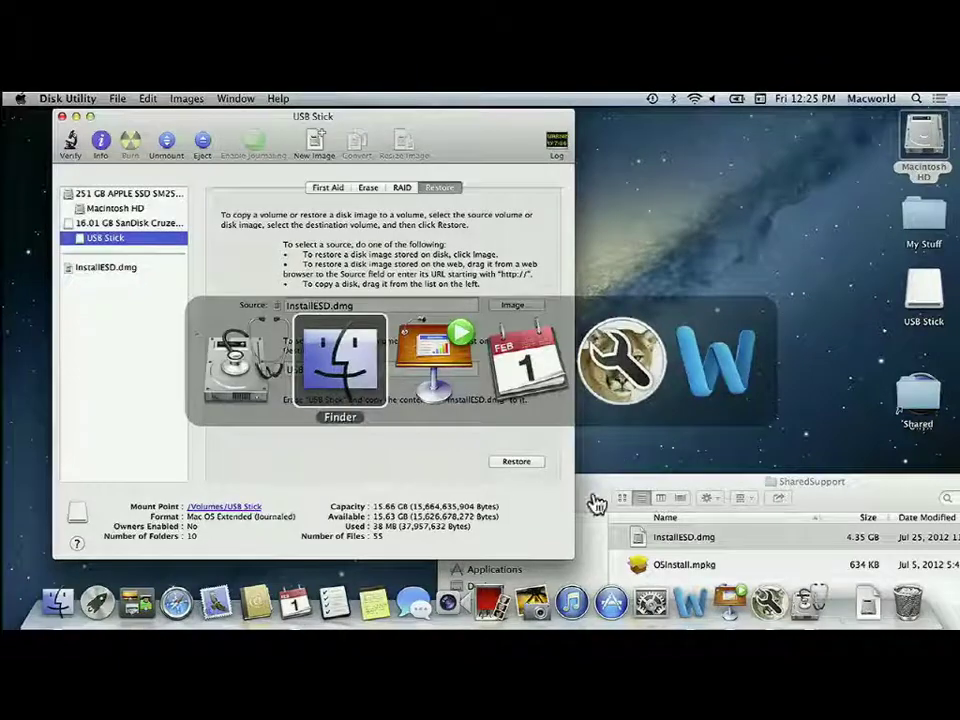